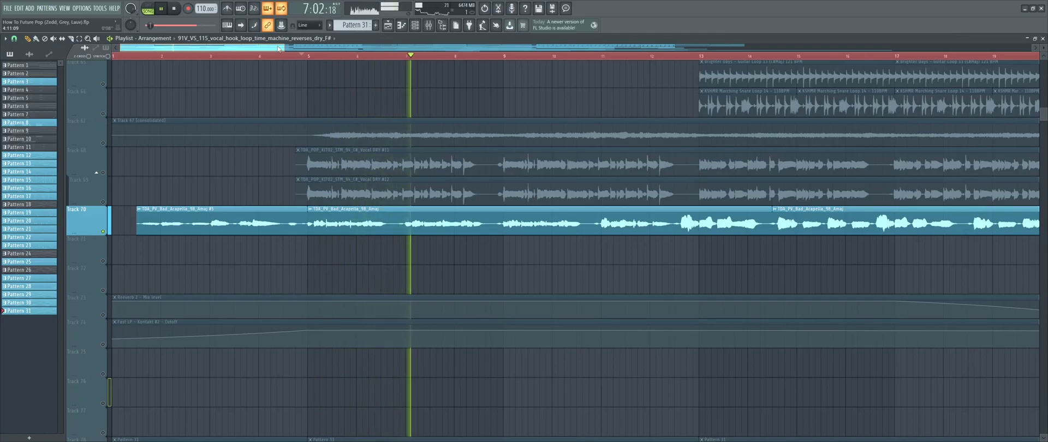
# Play the arrangement from bar 5 to hear the vocal hook layers.
pyautogui.moveTo(278, 48); pyautogui.dragTo(283, 49)
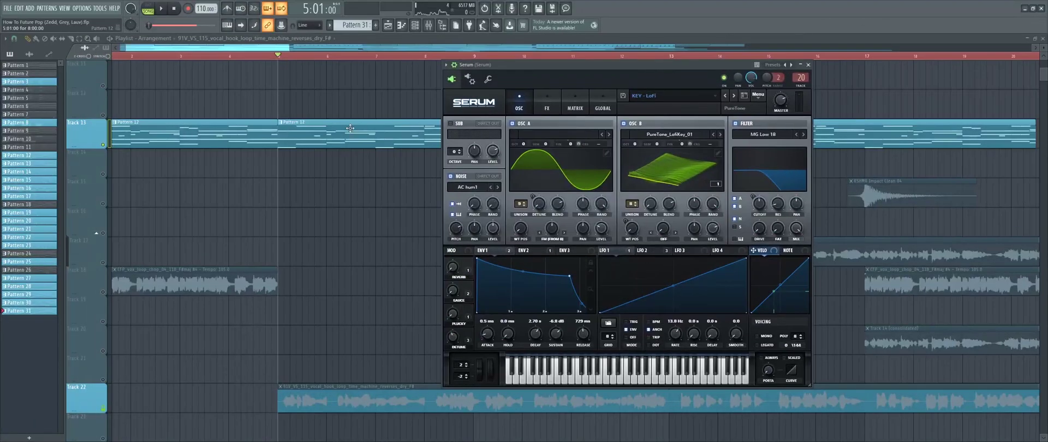
pyautogui.press('space')
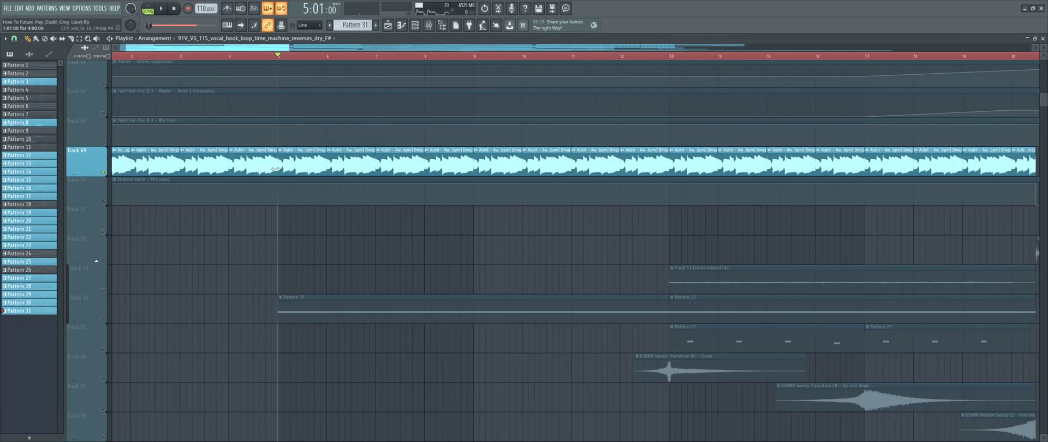
# Replay from bar 5 and scroll down toward the cymbal and sweep transition tracks.
pyautogui.press('space')
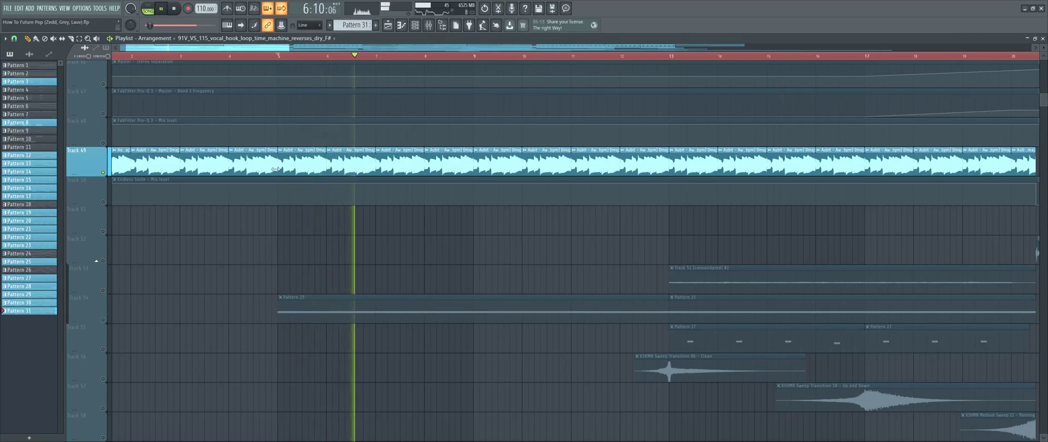
pyautogui.scroll(-15, 272, 168)
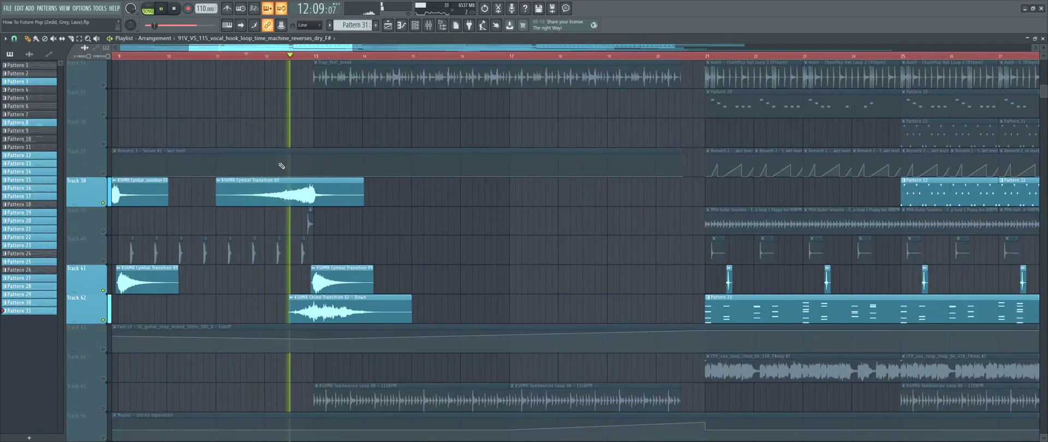
# Play the build from bar 9 while scrolling through the cymbal transition tracks.
pyautogui.scroll(-5, 281, 165)
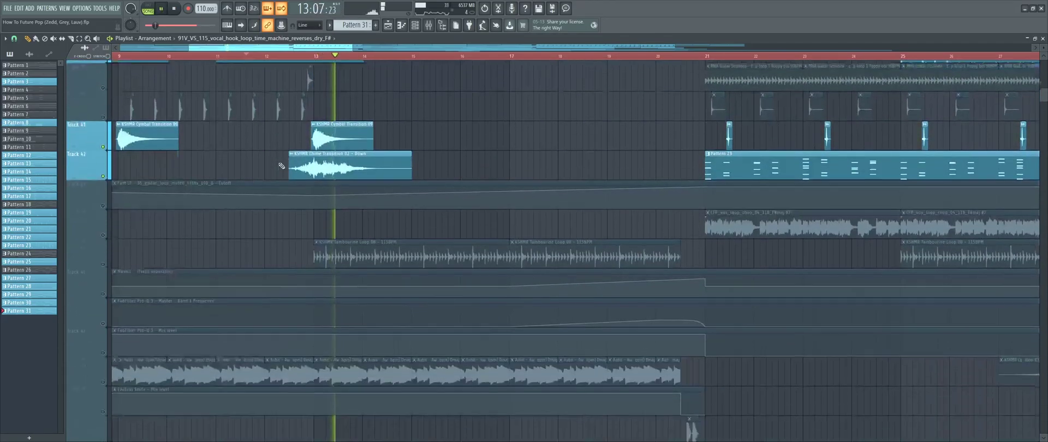
pyautogui.scroll(-3, 281, 165)
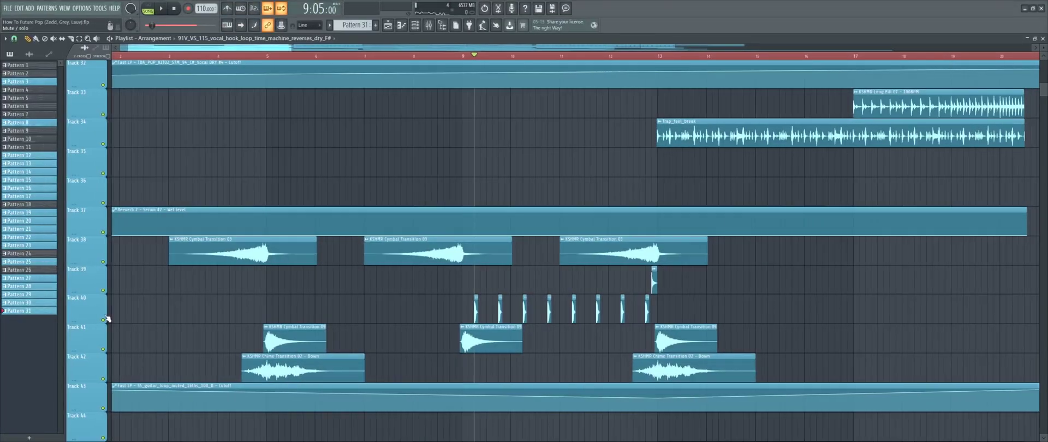
pyautogui.scroll(-5, 481, 182)
pyautogui.scroll(3, 482, 183)
pyautogui.press('space')
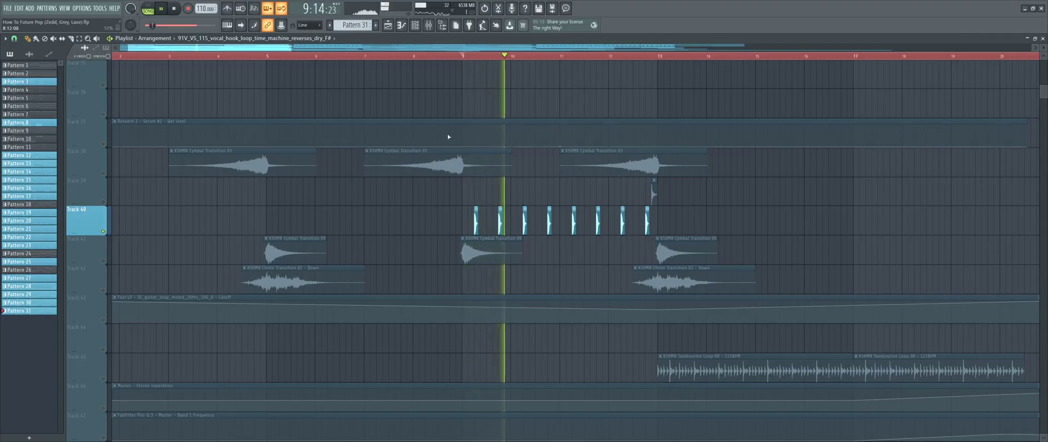
pyautogui.hscroll(3, 301, 65)
pyautogui.hscroll(4, 301, 66)
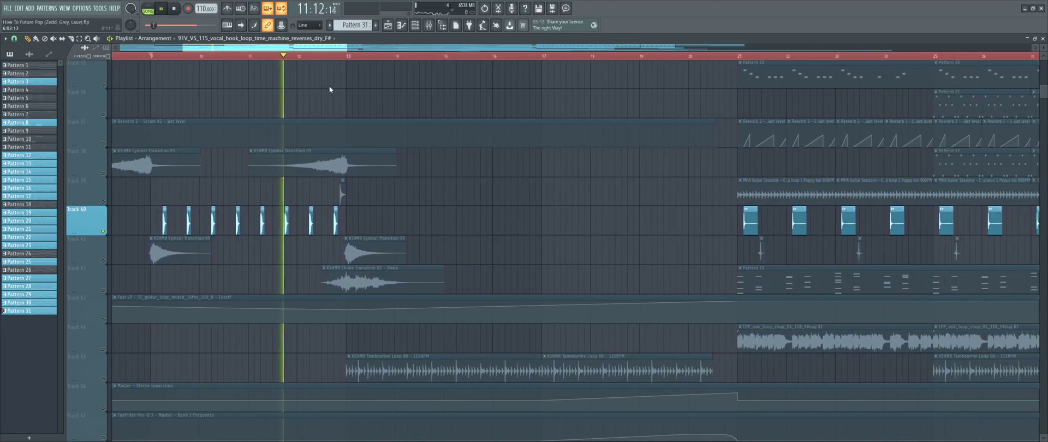
pyautogui.scroll(-2, 322, 115)
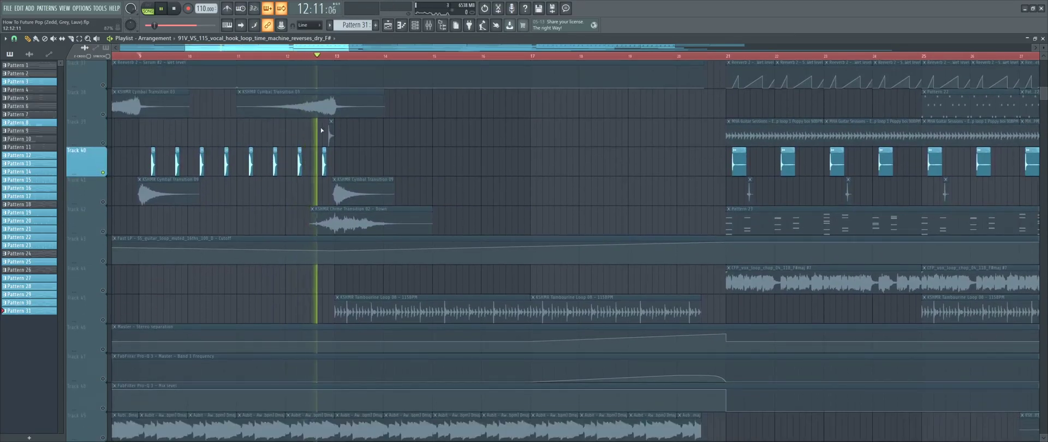
pyautogui.scroll(-1, 322, 130)
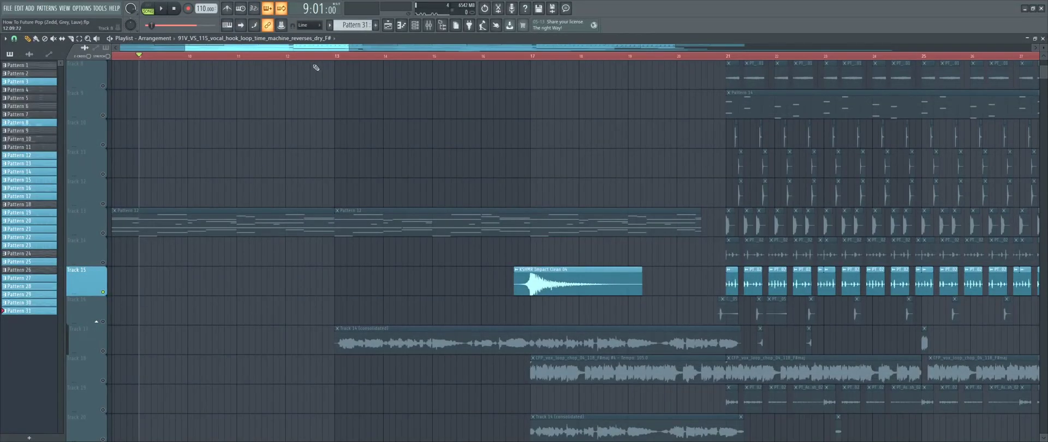
pyautogui.scroll(7, 396, 144)
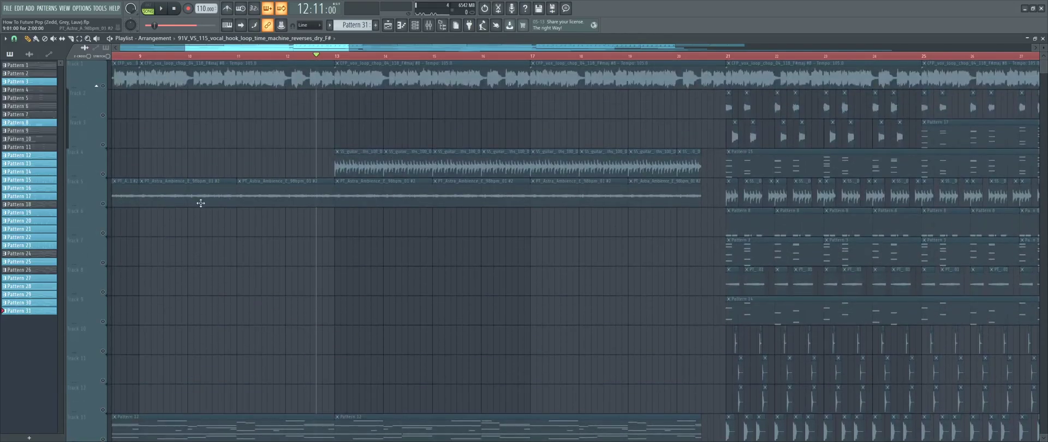
# Select all clips on Track 4 and scroll through the guitar loop and riser tracks.
pyautogui.click(104, 173)
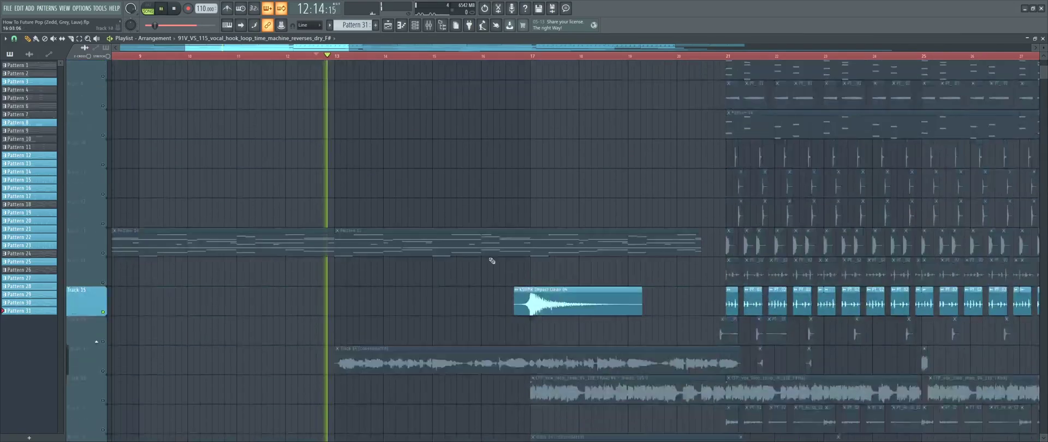
pyautogui.scroll(-6, 480, 259)
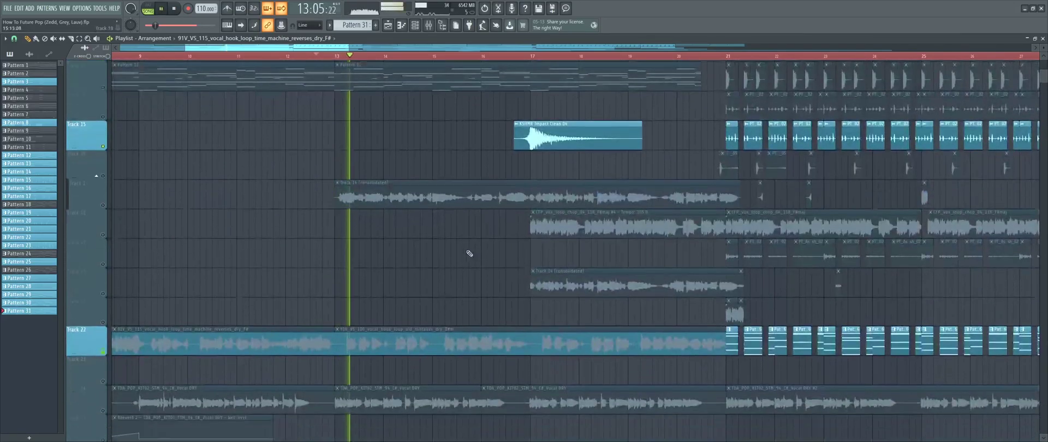
pyautogui.scroll(-15, 459, 249)
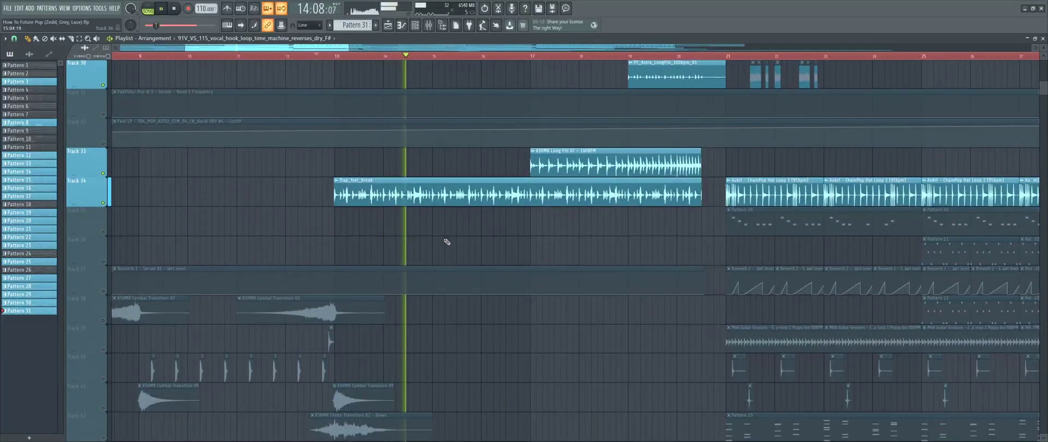
pyautogui.scroll(-1, 448, 242)
pyautogui.scroll(-1, 446, 241)
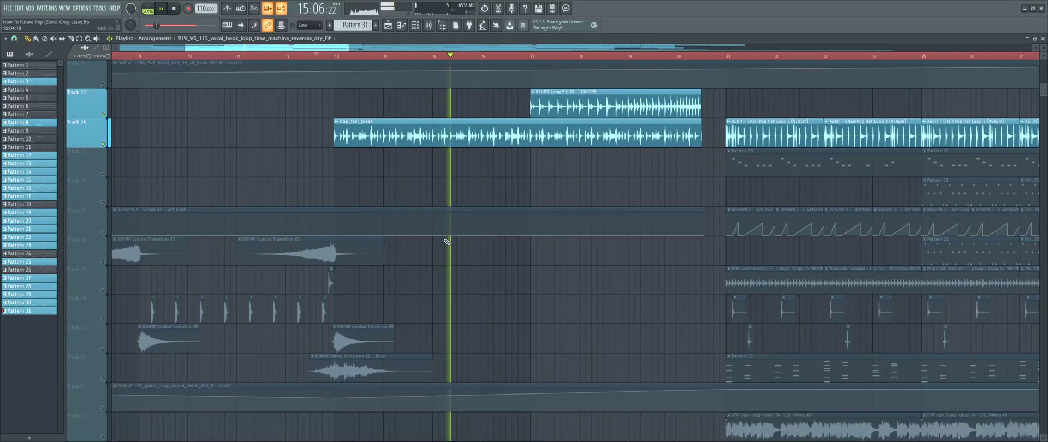
pyautogui.scroll(-1, 447, 242)
pyautogui.scroll(-1, 446, 242)
pyautogui.scroll(-8, 424, 234)
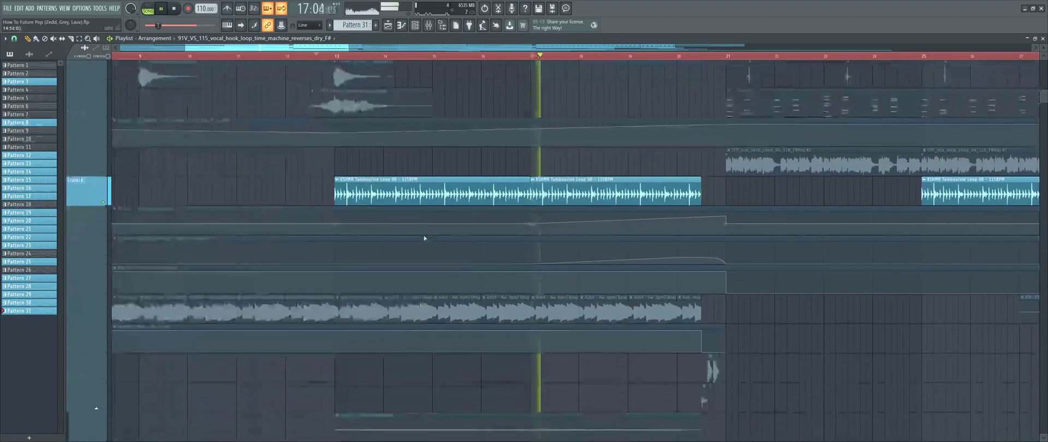
pyautogui.scroll(10, 423, 235)
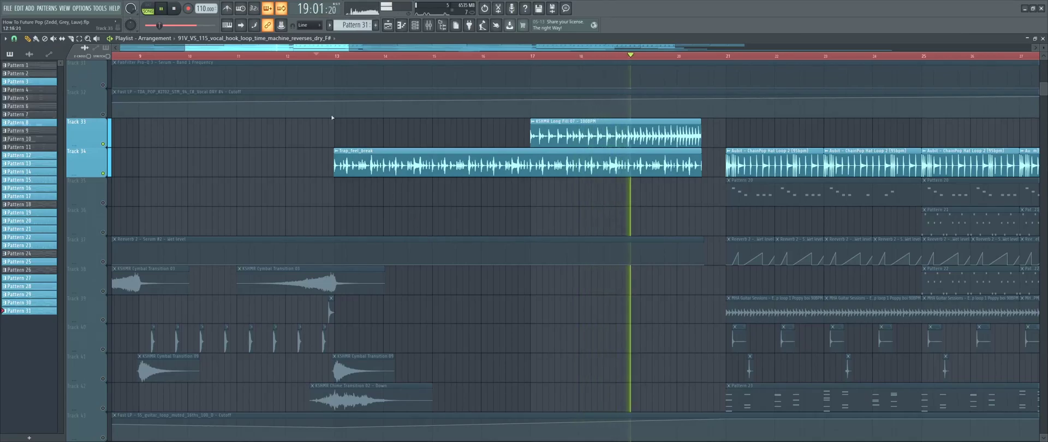
# Zoom the playlist in around bar 20.
pyautogui.moveTo(304, 50); pyautogui.dragTo(325, 57)
pyautogui.scroll(-10, 521, 197)
pyautogui.scroll(-5, 521, 198)
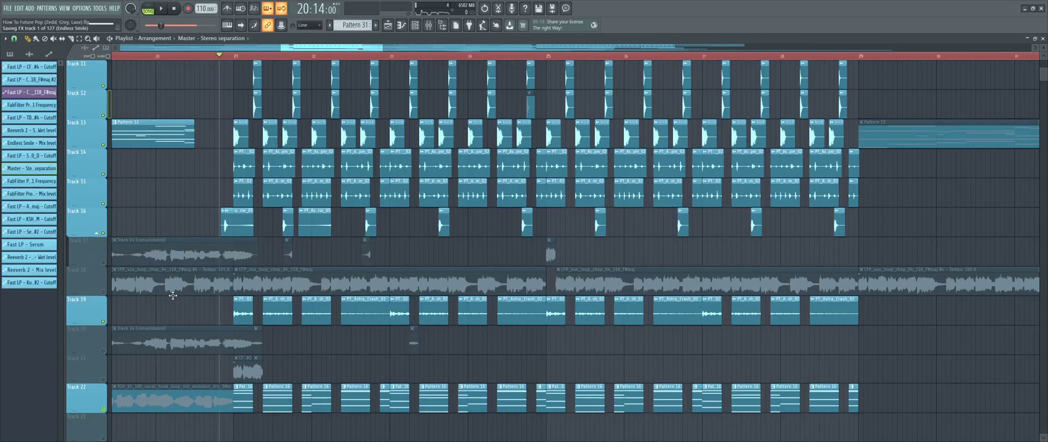
# Play the section from the bar 20 marker.
pyautogui.press('space')
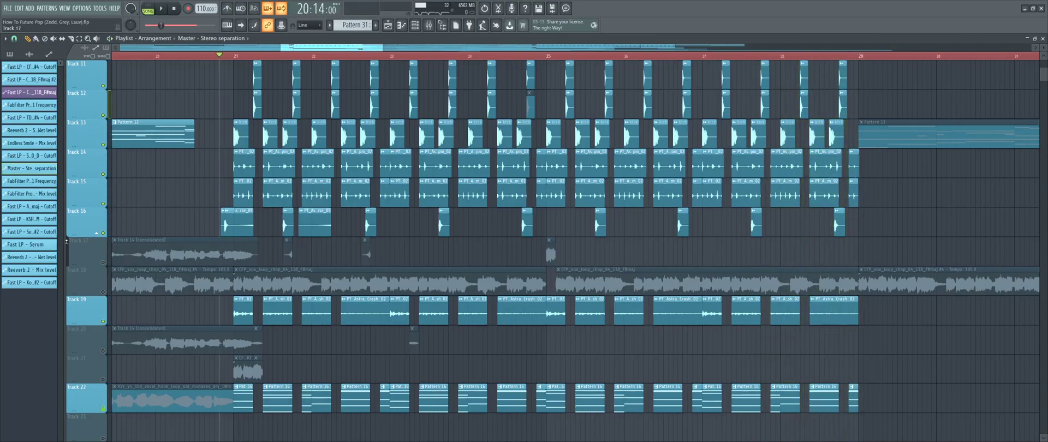
pyautogui.scroll(6, 69, 235)
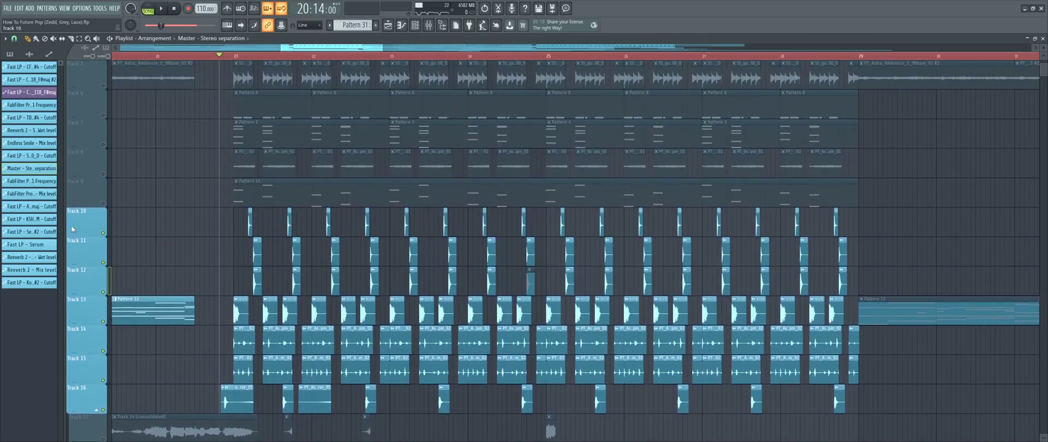
pyautogui.scroll(1, 72, 232)
# Select only Track 9, play from bar 21, and open its Pattern 14 clip.
pyautogui.click(103, 232)
pyautogui.press('space')
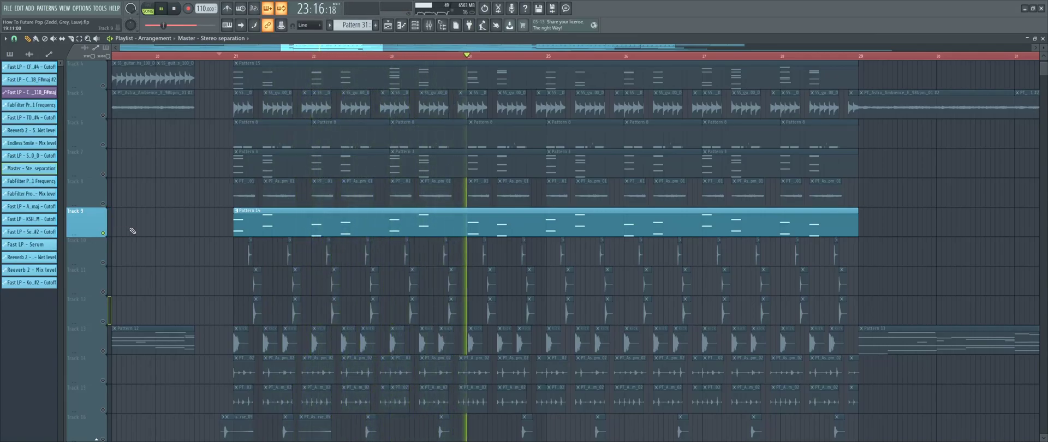
pyautogui.doubleClick(351, 218)
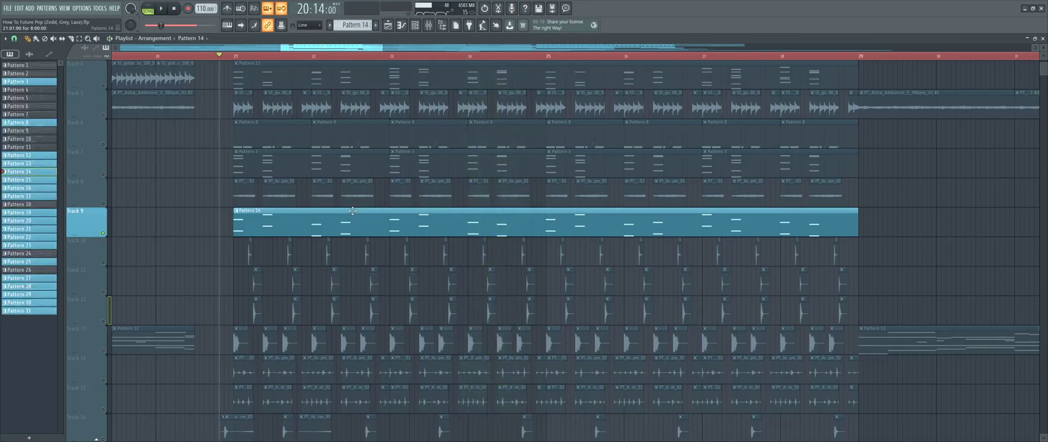
# Hear Pattern 14, send the Channel rack and Serum behind the Playlist, and play from Track 8.
pyautogui.press('space')
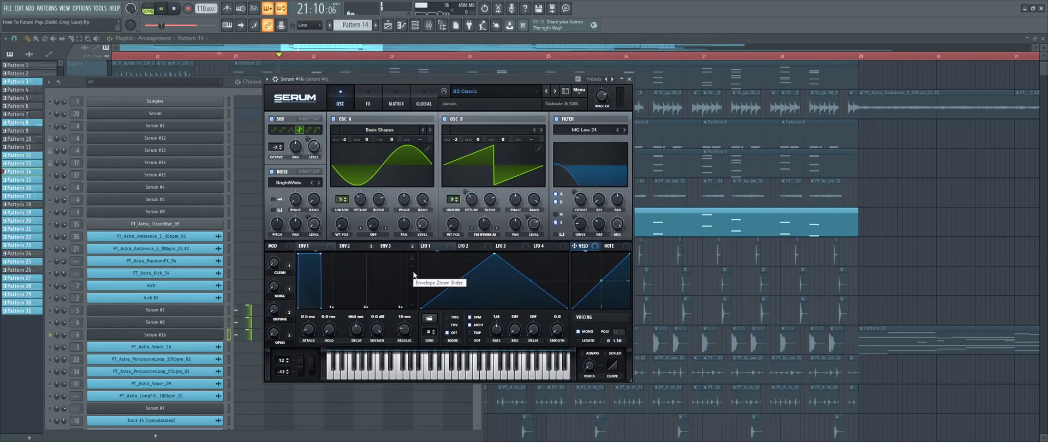
pyautogui.click(53, 337)
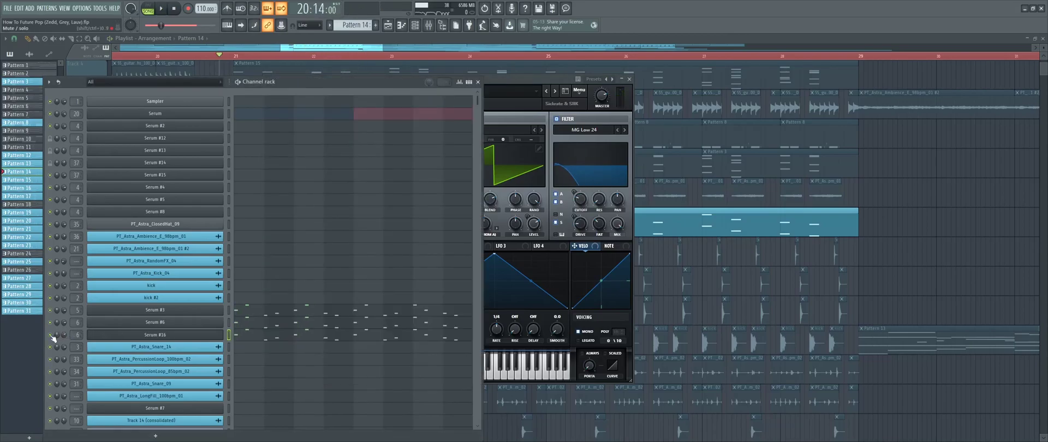
pyautogui.click(646, 220)
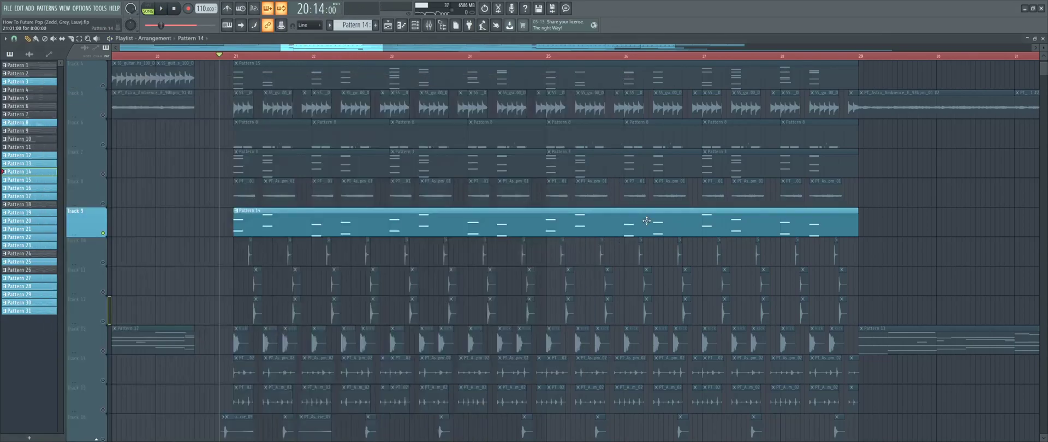
pyautogui.click(105, 204)
pyautogui.press('space')
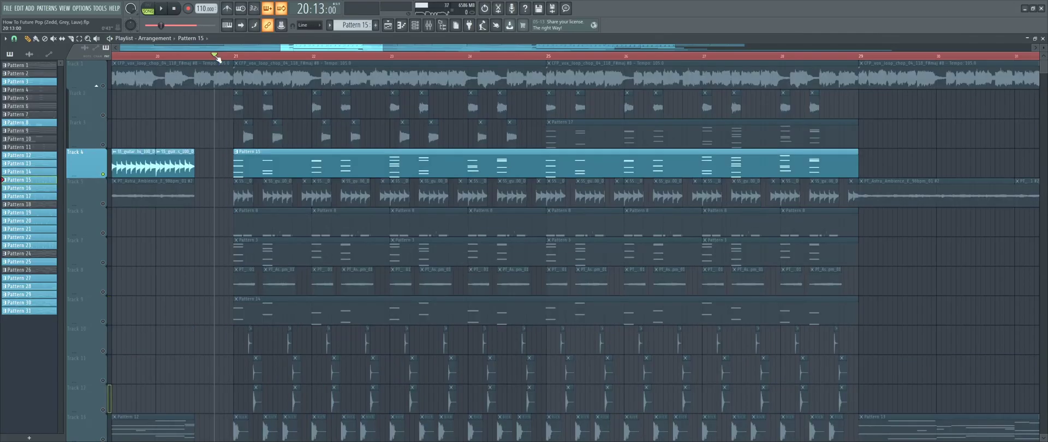
pyautogui.press('space')
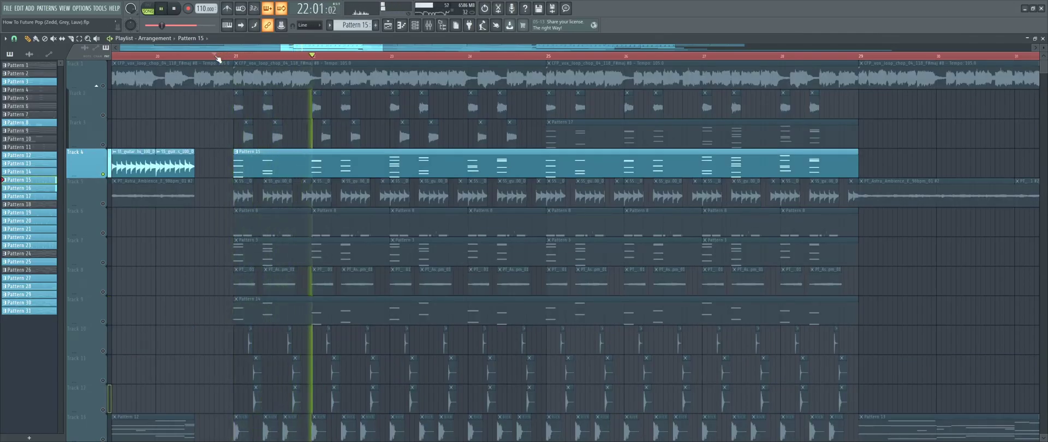
pyautogui.scroll(-2, 217, 59)
pyautogui.scroll(-3, 181, 159)
pyautogui.scroll(-4, 180, 160)
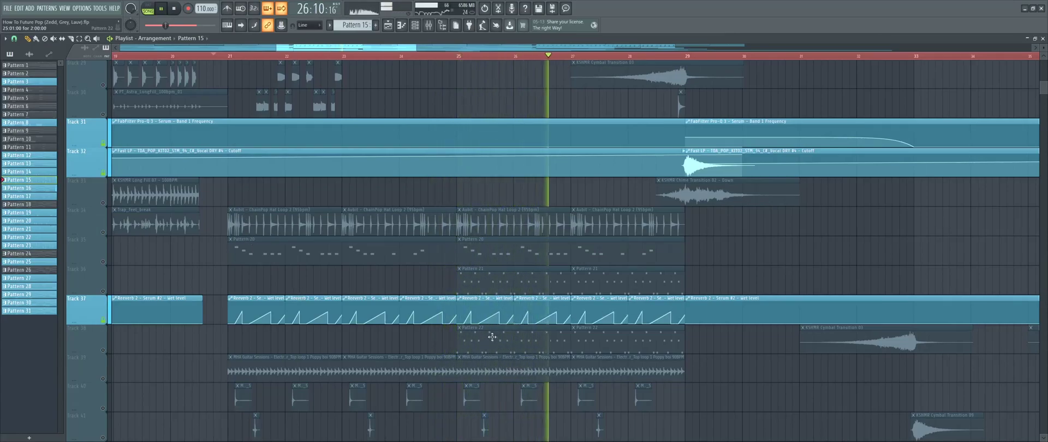
pyautogui.scroll(5, 493, 339)
pyautogui.scroll(5, 453, 308)
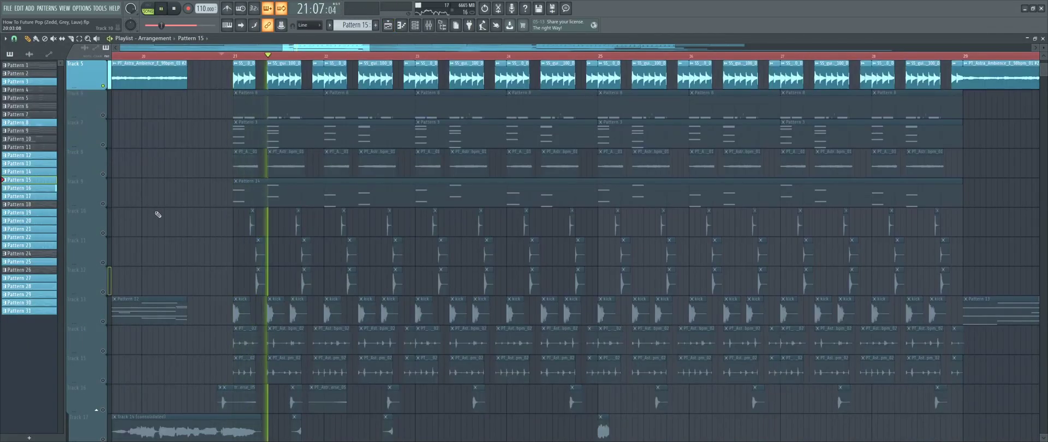
pyautogui.scroll(-8, 156, 215)
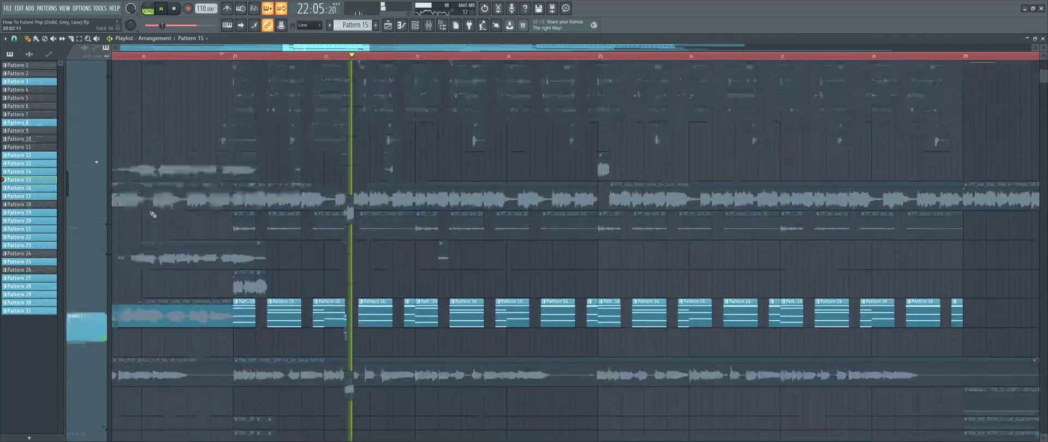
pyautogui.scroll(-8, 153, 214)
pyautogui.scroll(10, 103, 176)
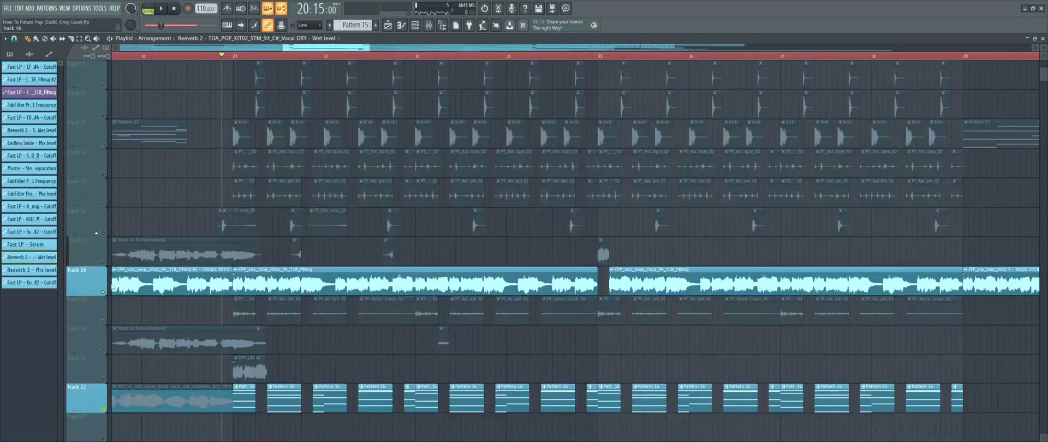
pyautogui.press('space')
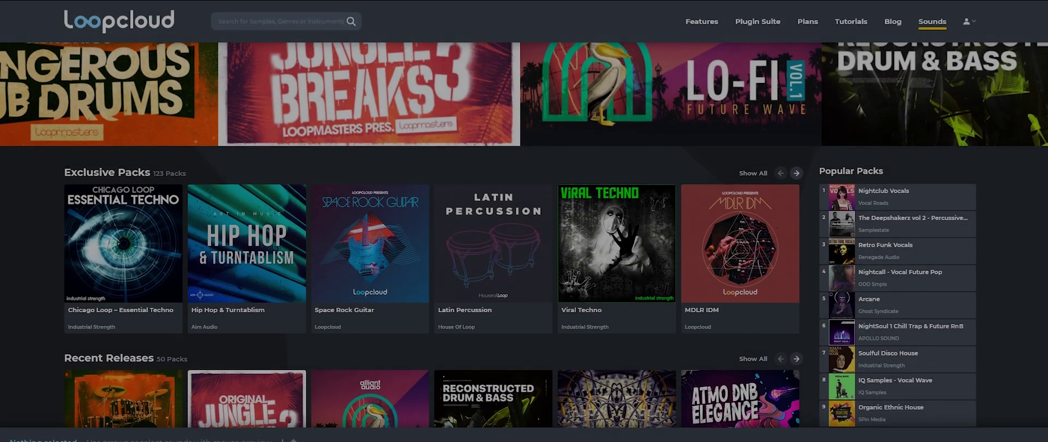
# Scroll down the Loopcloud Sounds page past Recent Releases, Chillout packs and Top Labels.
pyautogui.scroll(-2, 524, 230)
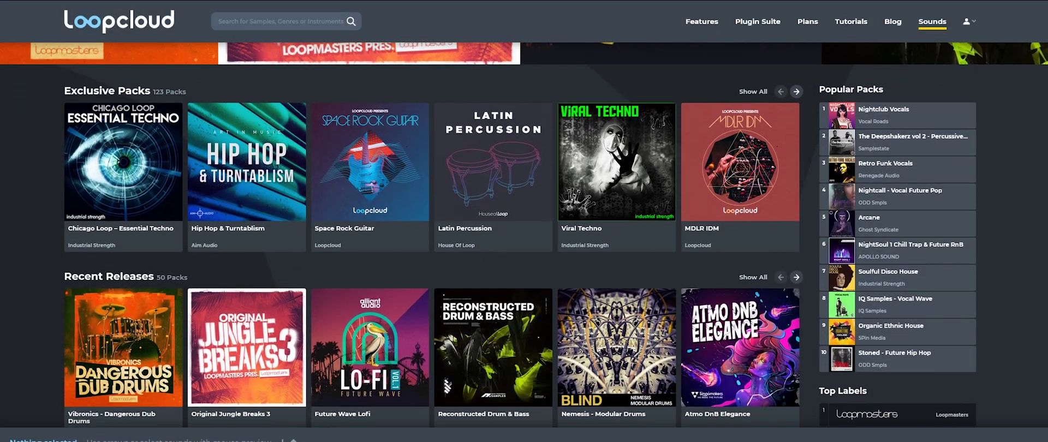
pyautogui.scroll(-2, 524, 229)
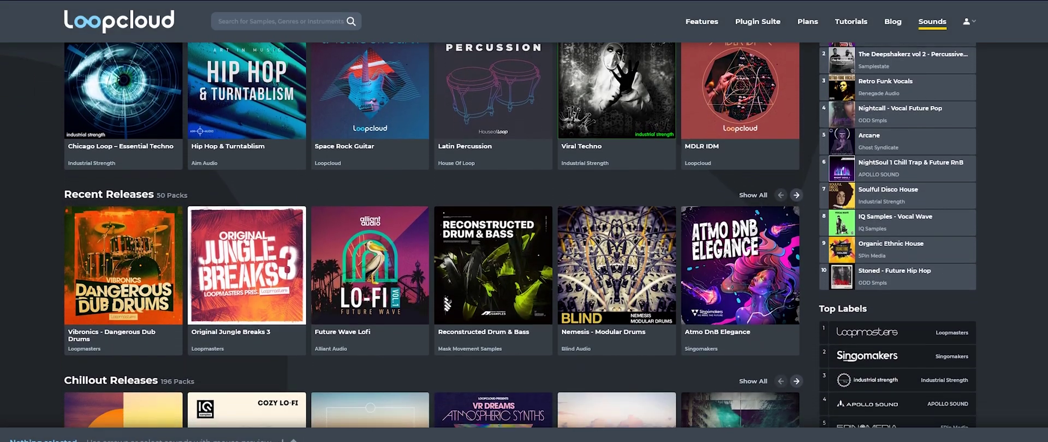
pyautogui.scroll(-2, 524, 229)
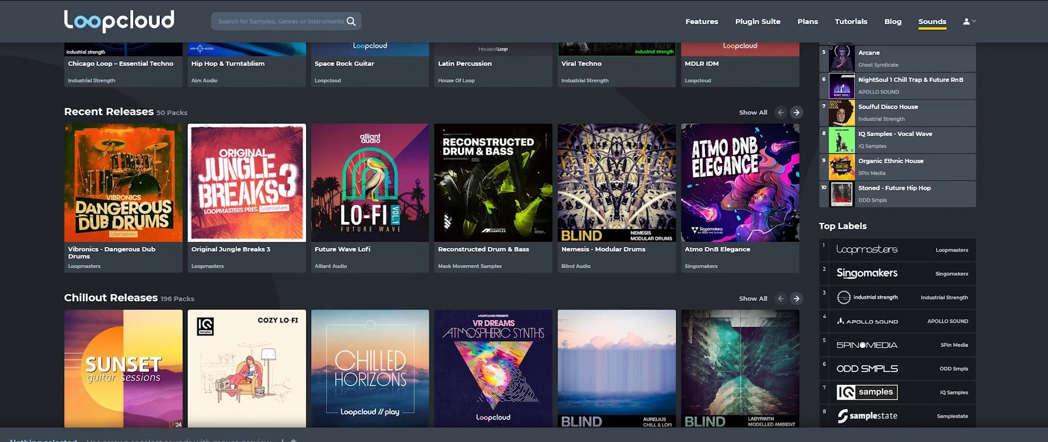
pyautogui.scroll(-2, 524, 229)
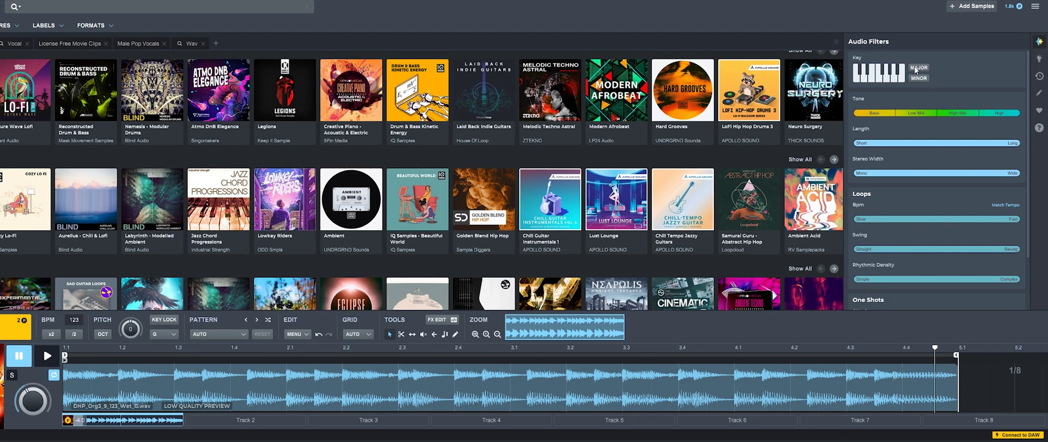
# Find harmonic matches for ODDLR_Tape_Top_Drum_Loop_140 in the Lowkey Riders pack.
pyautogui.moveTo(898, 172)
pyautogui.scroll(-3, 882, 250)
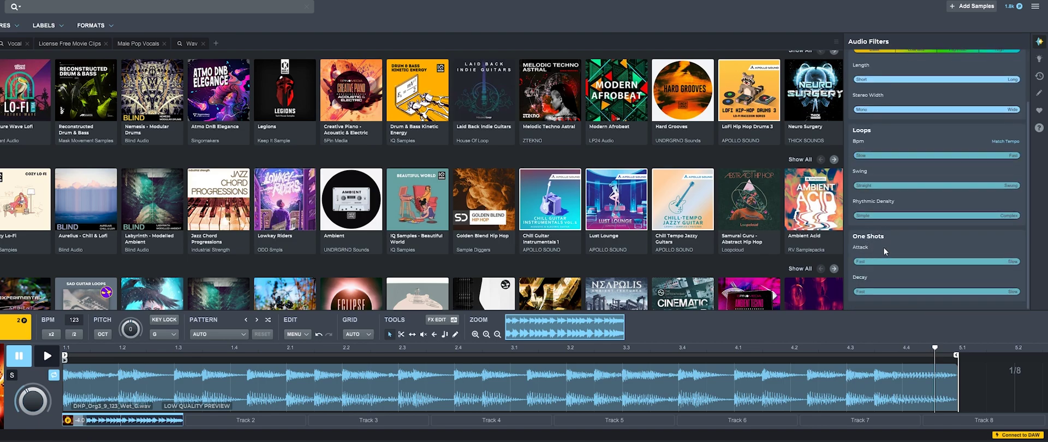
pyautogui.scroll(3, 872, 289)
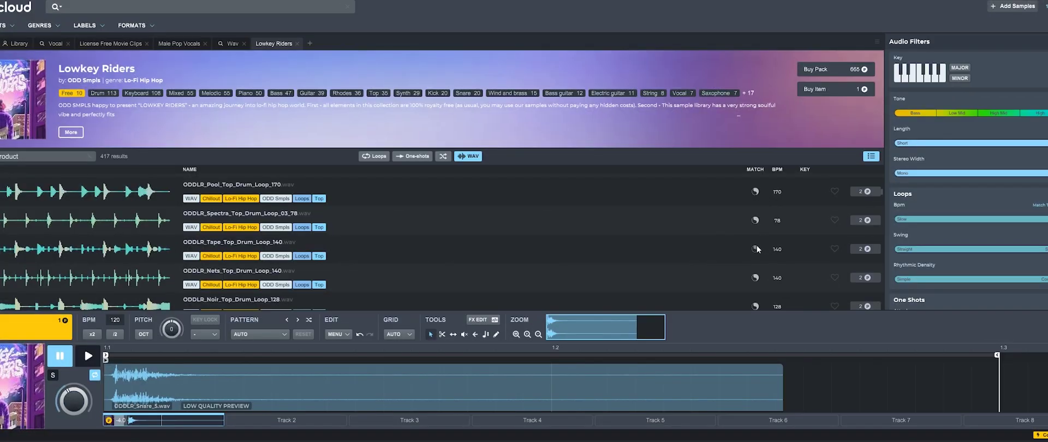
pyautogui.click(756, 250)
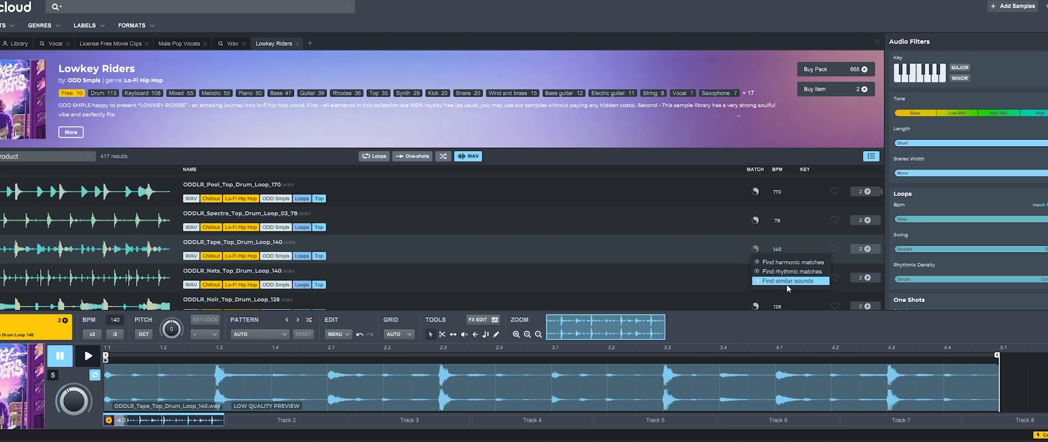
pyautogui.click(769, 262)
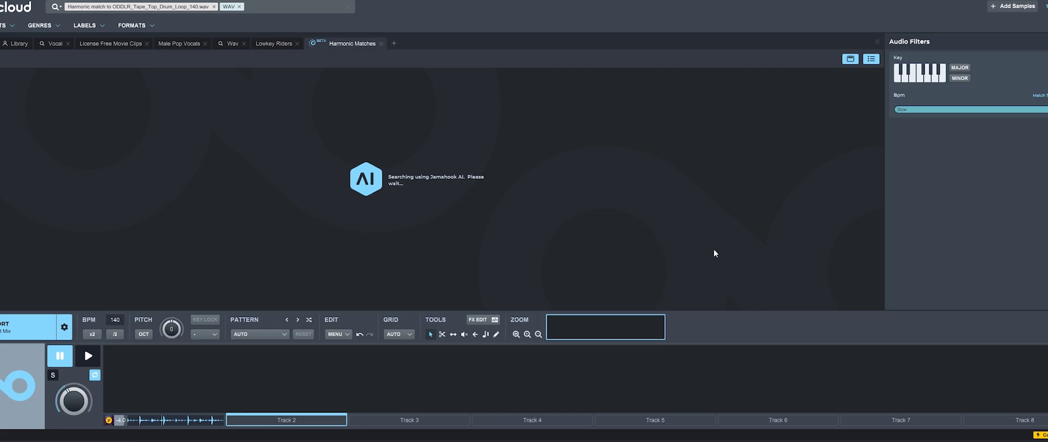